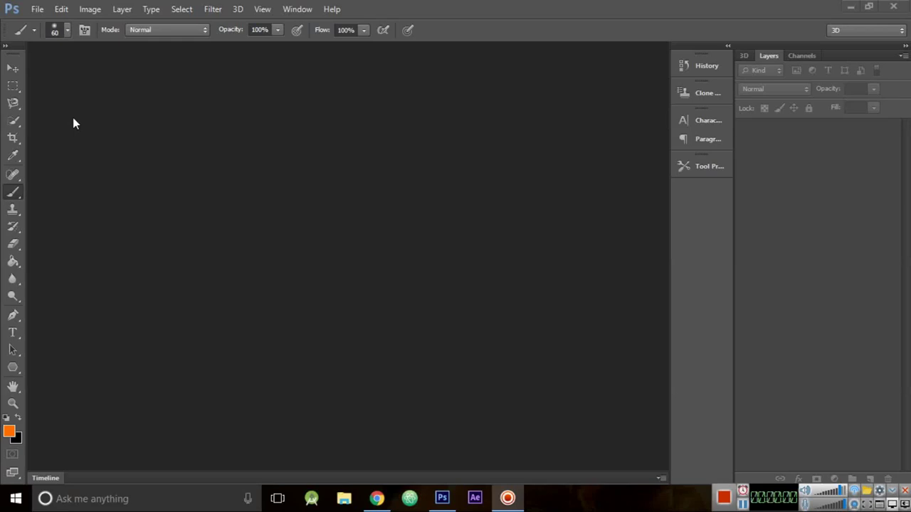
# - Browse the Open dialog to the Downloads folder under This PC
pyautogui.click(32, 10)
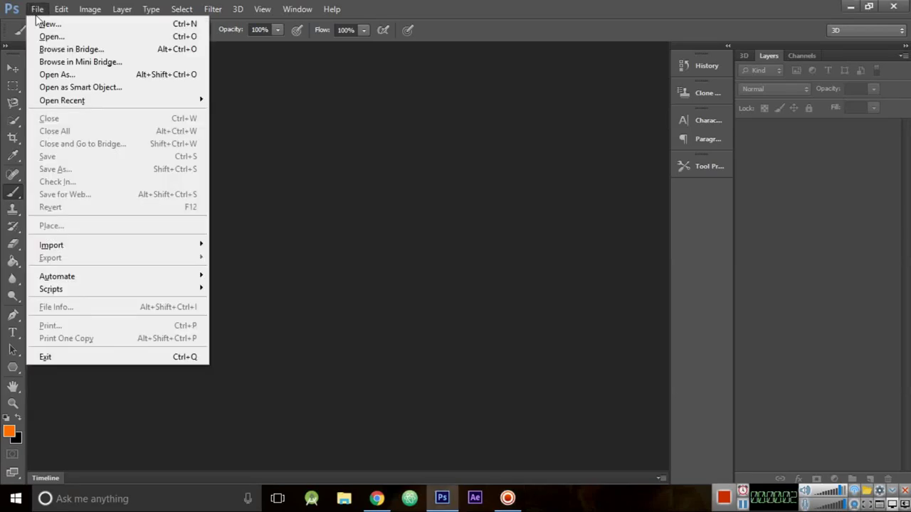
pyautogui.click(43, 36)
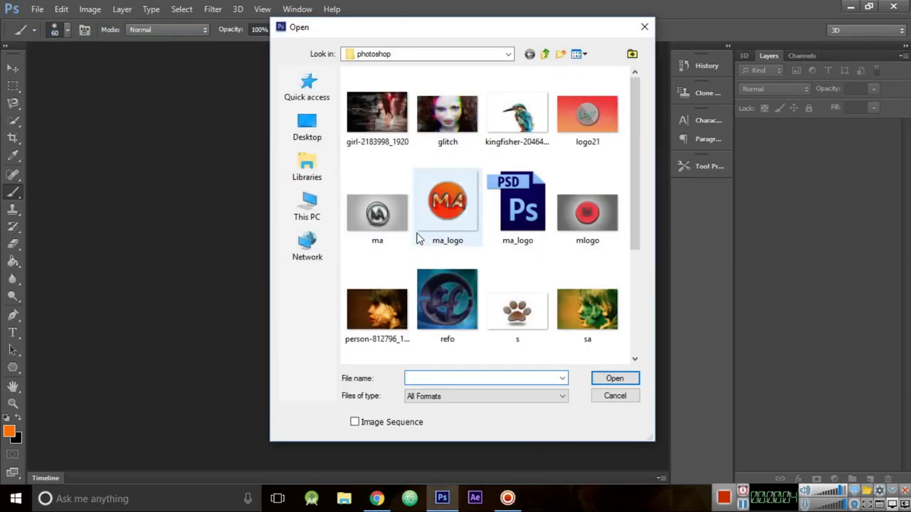
pyautogui.scroll(-2, 420, 260)
pyautogui.scroll(2, 428, 263)
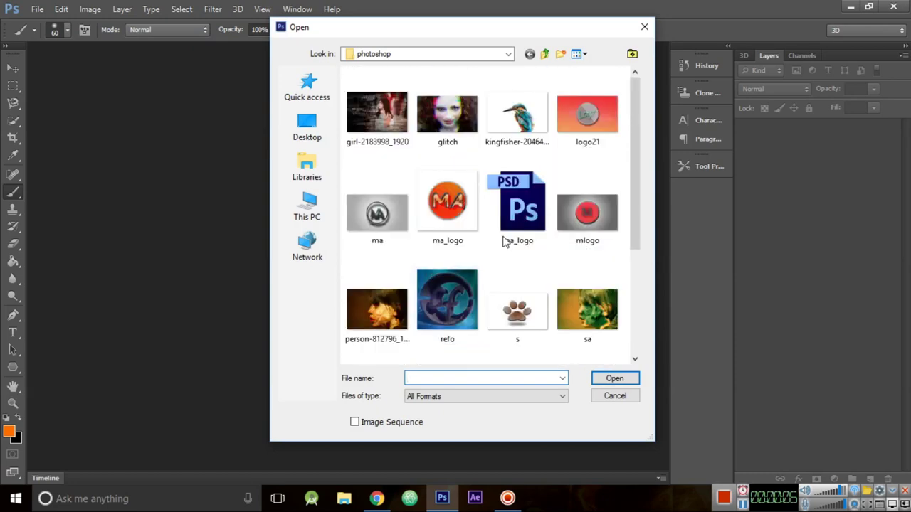
pyautogui.click(313, 138)
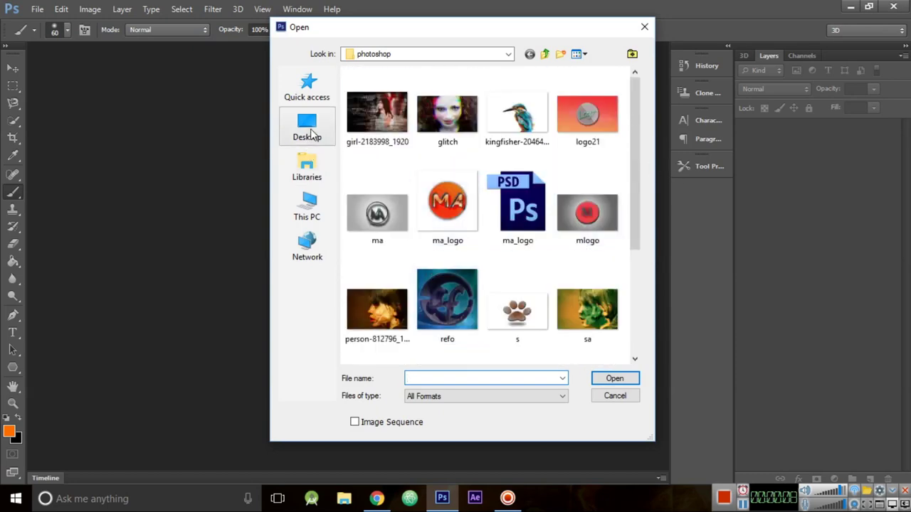
pyautogui.click(308, 210)
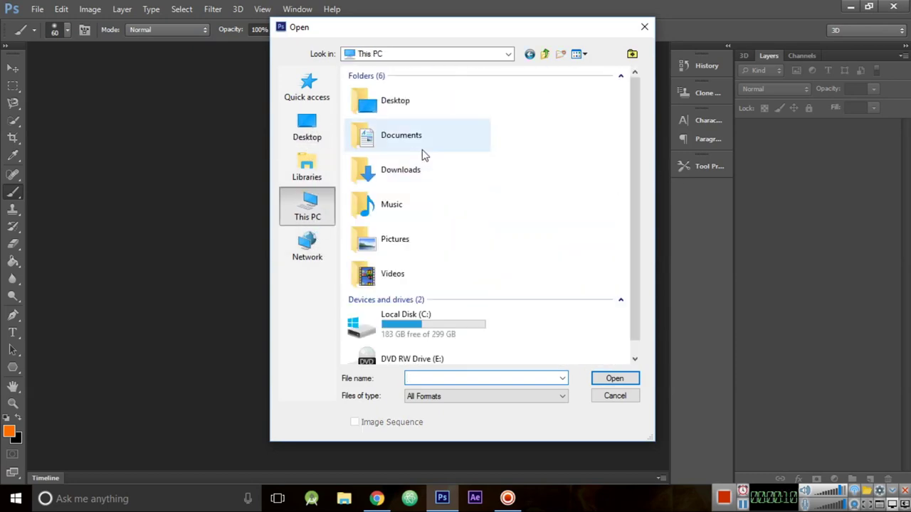
pyautogui.doubleClick(411, 178)
pyautogui.moveTo(633, 125)
pyautogui.mouseDown()
pyautogui.moveTo(640, 288)
pyautogui.moveTo(630, 118)
pyautogui.moveTo(630, 306)
pyautogui.mouseUp()
# - Open the portrait photo studio-660806_1920.jpg from Downloads
pyautogui.doubleClick(451, 245)
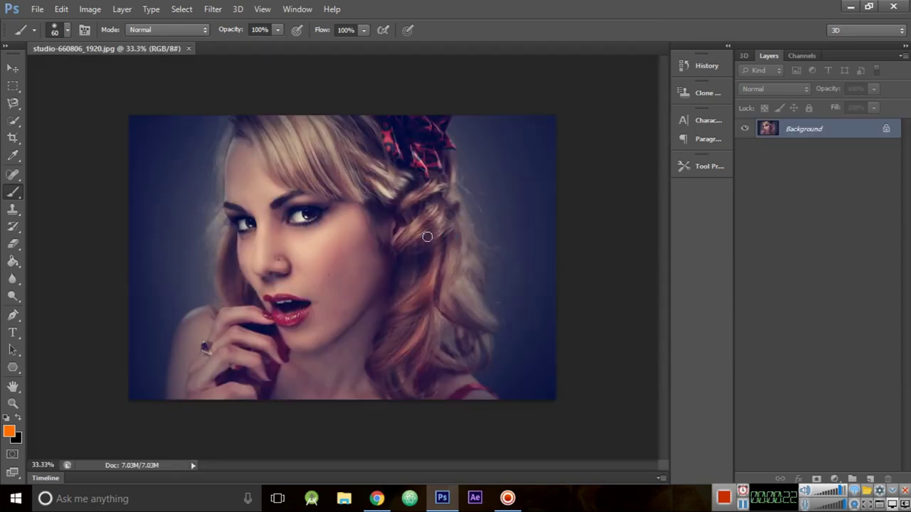
pyautogui.scroll(1, 417, 240)
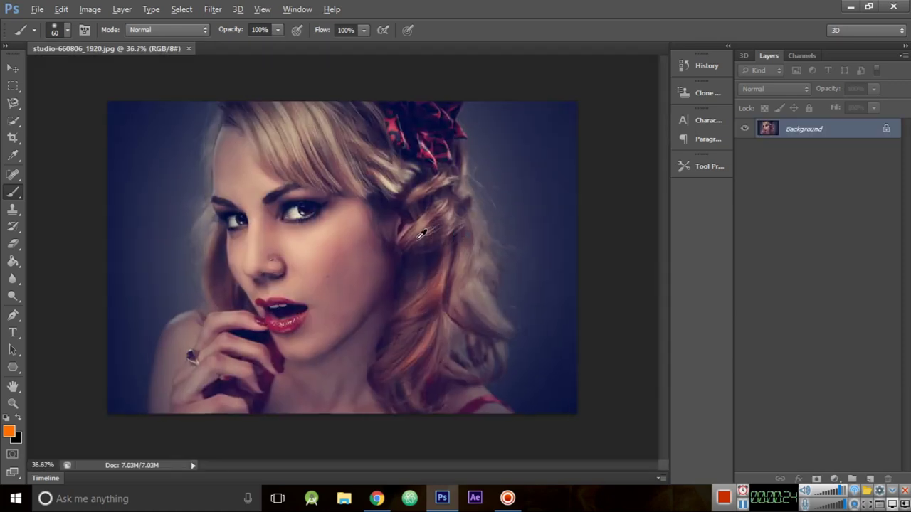
pyautogui.scroll(-1, 418, 238)
pyautogui.scroll(-1, 420, 235)
pyautogui.scroll(1, 420, 234)
pyautogui.scroll(-1, 420, 235)
pyautogui.scroll(1, 420, 235)
# - Open skull-and-crossbones-1418827_1920.jpg from Downloads as a second document and pick the Move tool
pyautogui.click(37, 8)
pyautogui.click(44, 37)
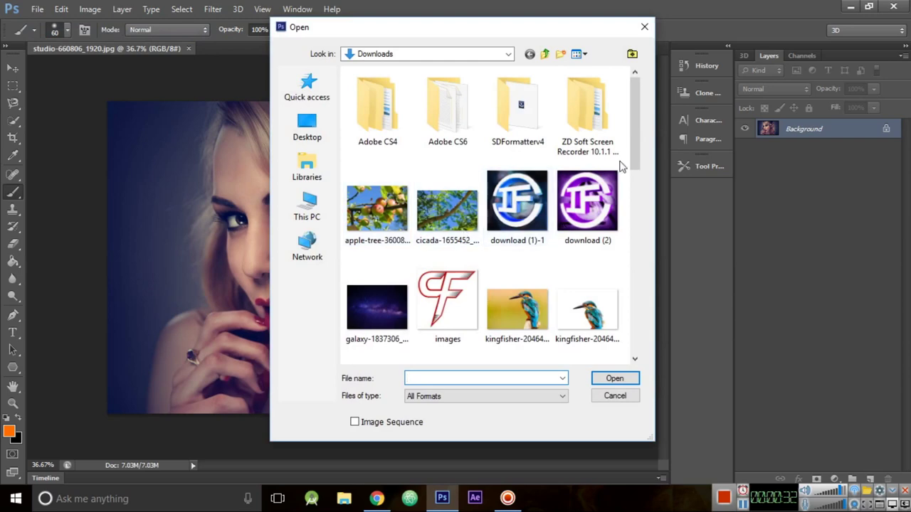
pyautogui.moveTo(633, 165); pyautogui.dragTo(633, 254)
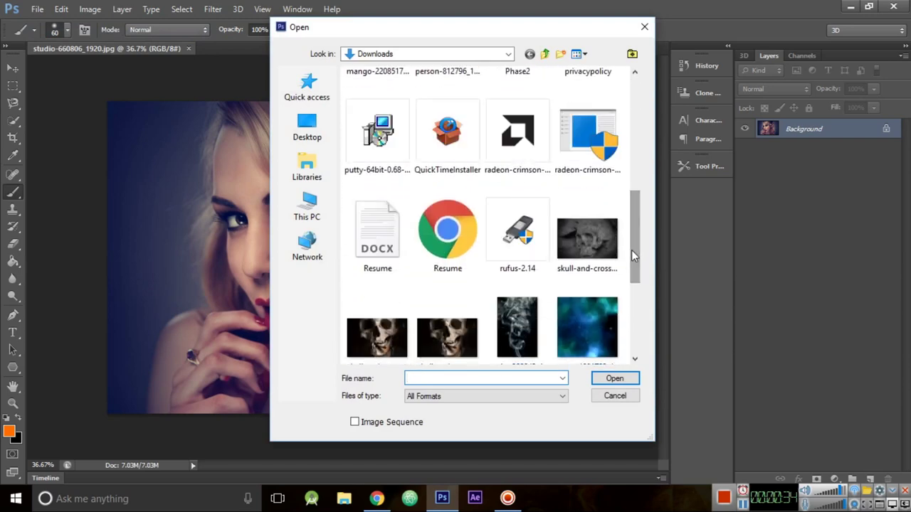
pyautogui.click(447, 331)
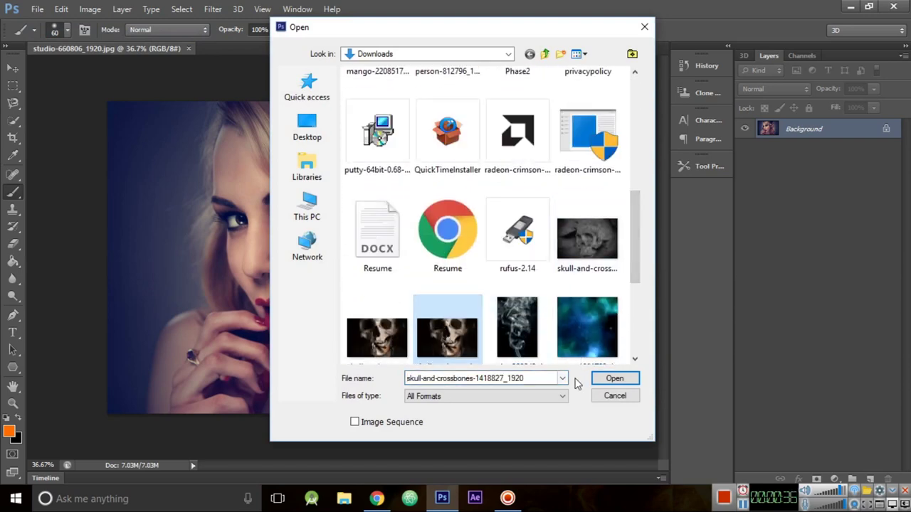
pyautogui.click(610, 378)
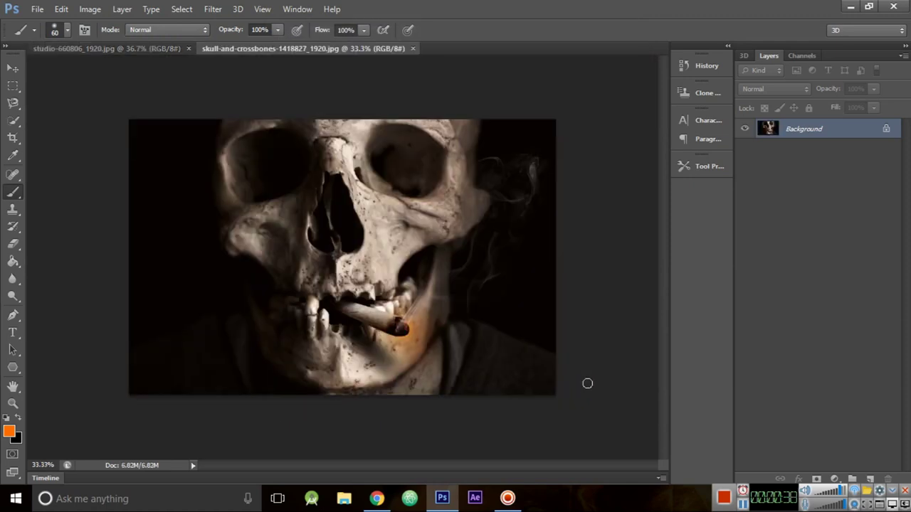
pyautogui.click(12, 68)
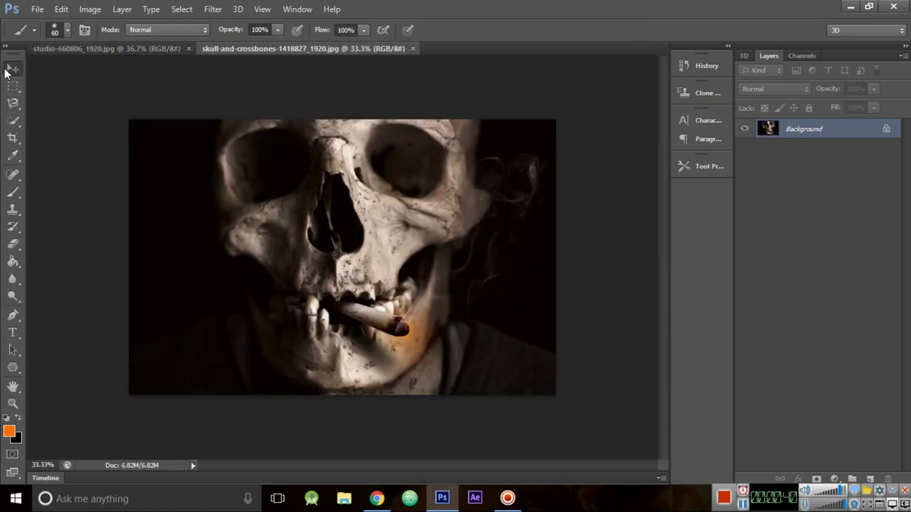
# - Drag the skull into the portrait as Layer 1 at 64% opacity and move it over her face
pyautogui.moveTo(278, 191)
pyautogui.mouseDown()
pyautogui.moveTo(230, 164)
pyautogui.moveTo(315, 223)
pyautogui.moveTo(311, 198)
pyautogui.moveTo(317, 207)
pyautogui.mouseUp()
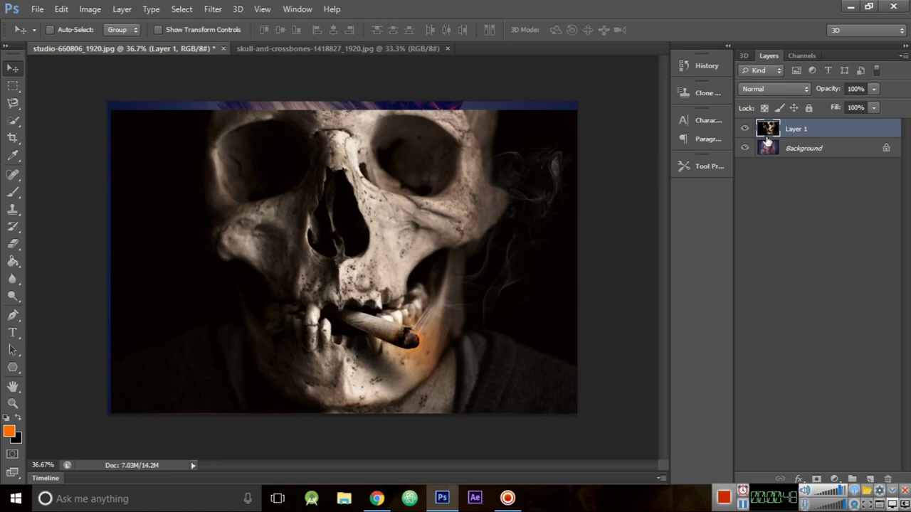
pyautogui.moveTo(824, 96); pyautogui.dragTo(811, 88)
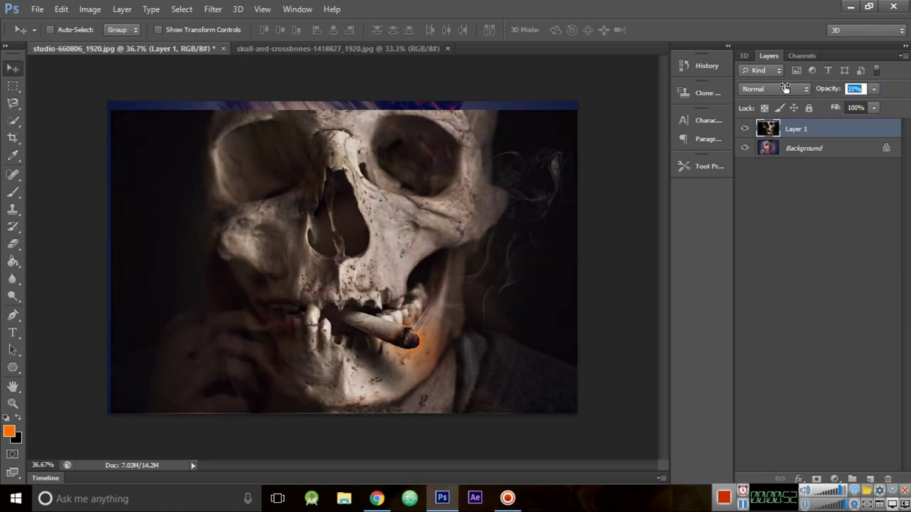
pyautogui.moveTo(775, 82)
pyautogui.mouseDown()
pyautogui.moveTo(826, 93)
pyautogui.moveTo(807, 92)
pyautogui.mouseUp()
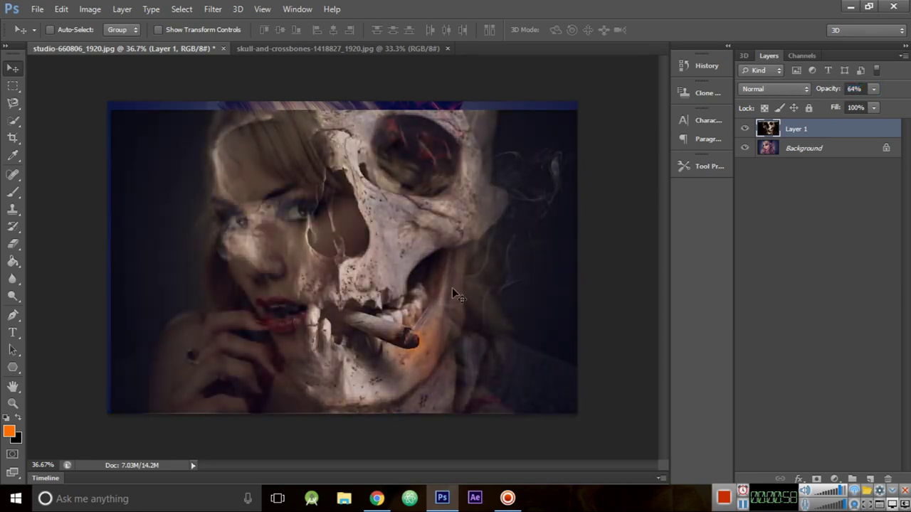
pyautogui.moveTo(452, 288)
pyautogui.mouseDown()
pyautogui.moveTo(424, 279)
pyautogui.moveTo(406, 287)
pyautogui.moveTo(437, 312)
pyautogui.mouseUp()
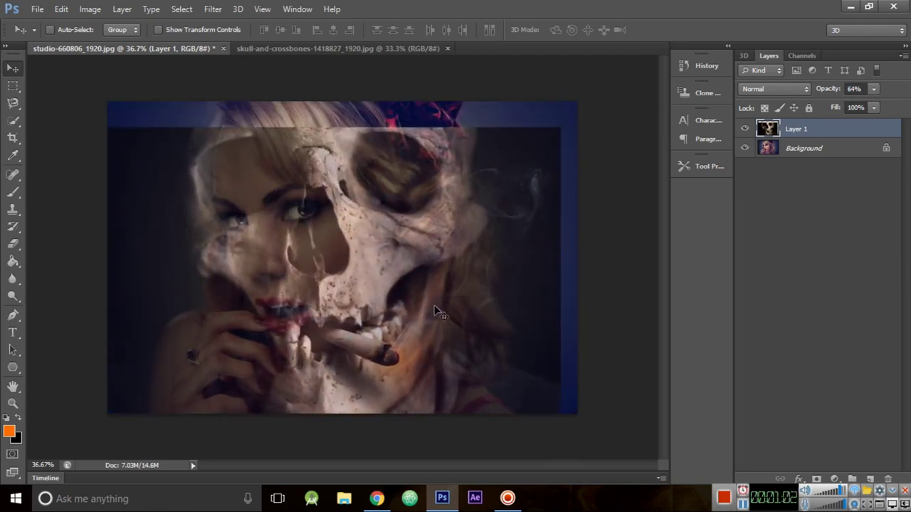
# - Free-transform the skull, scaling it down to about 52%×53% over her face
pyautogui.hotkey('ctrl', 't')
pyautogui.moveTo(562, 127)
pyautogui.mouseDown()
pyautogui.moveTo(482, 112)
pyautogui.moveTo(457, 162)
pyautogui.moveTo(427, 149)
pyautogui.mouseUp()
pyautogui.moveTo(321, 289); pyautogui.dragTo(362, 264)
pyautogui.moveTo(464, 264); pyautogui.dragTo(411, 263)
pyautogui.moveTo(271, 129); pyautogui.dragTo(271, 181)
pyautogui.moveTo(269, 234)
pyautogui.mouseDown()
pyautogui.moveTo(284, 211)
pyautogui.moveTo(281, 196)
pyautogui.moveTo(269, 202)
pyautogui.mouseUp()
pyautogui.moveTo(417, 256); pyautogui.dragTo(380, 256)
pyautogui.moveTo(259, 144); pyautogui.dragTo(258, 205)
pyautogui.moveTo(262, 273)
pyautogui.mouseDown()
pyautogui.moveTo(310, 289)
pyautogui.moveTo(320, 268)
pyautogui.moveTo(312, 270)
pyautogui.moveTo(316, 282)
pyautogui.moveTo(324, 269)
pyautogui.moveTo(383, 281)
pyautogui.moveTo(326, 285)
pyautogui.mouseUp()
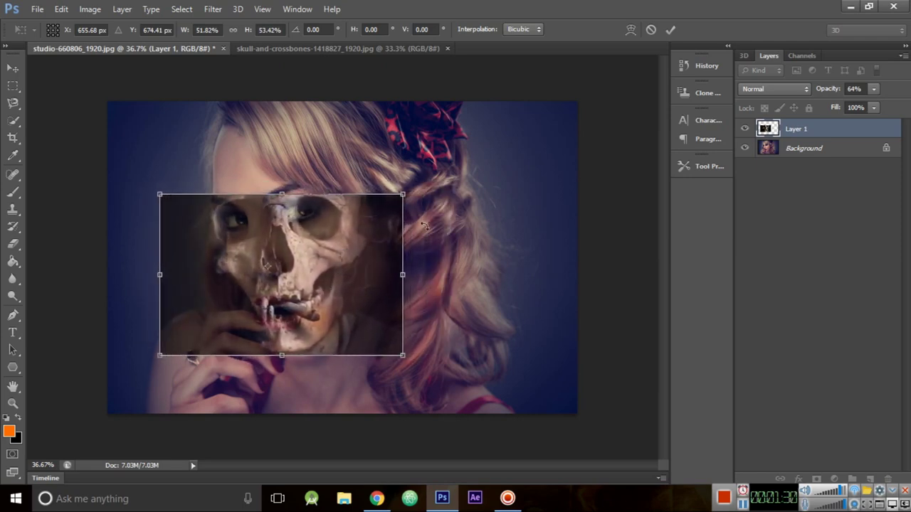
# - Rotate the skull about -9°, nudge it left, and raise its opacity to 100%
pyautogui.moveTo(435, 194); pyautogui.dragTo(421, 166)
pyautogui.moveTo(314, 255)
pyautogui.mouseDown()
pyautogui.moveTo(305, 250)
pyautogui.moveTo(305, 259)
pyautogui.mouseUp()
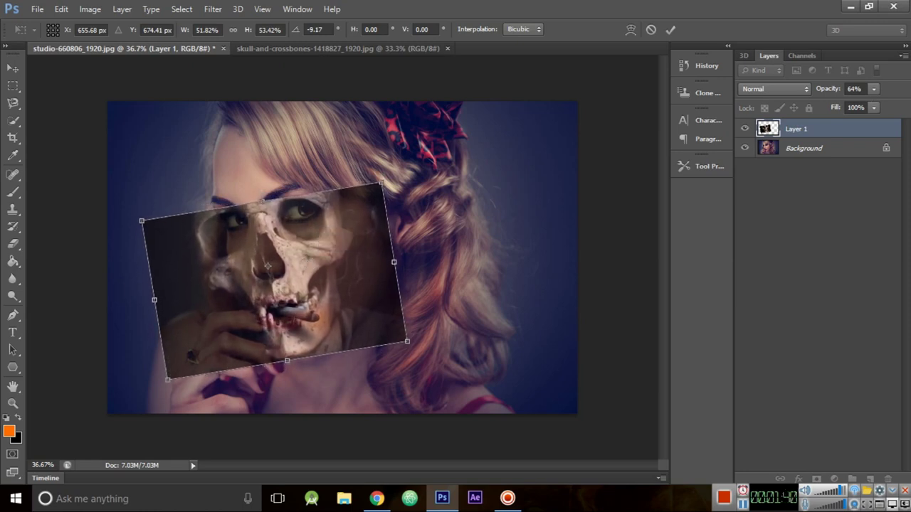
pyautogui.moveTo(821, 94)
pyautogui.mouseDown()
pyautogui.moveTo(883, 92)
pyautogui.moveTo(855, 92)
pyautogui.moveTo(873, 93)
pyautogui.mouseUp()
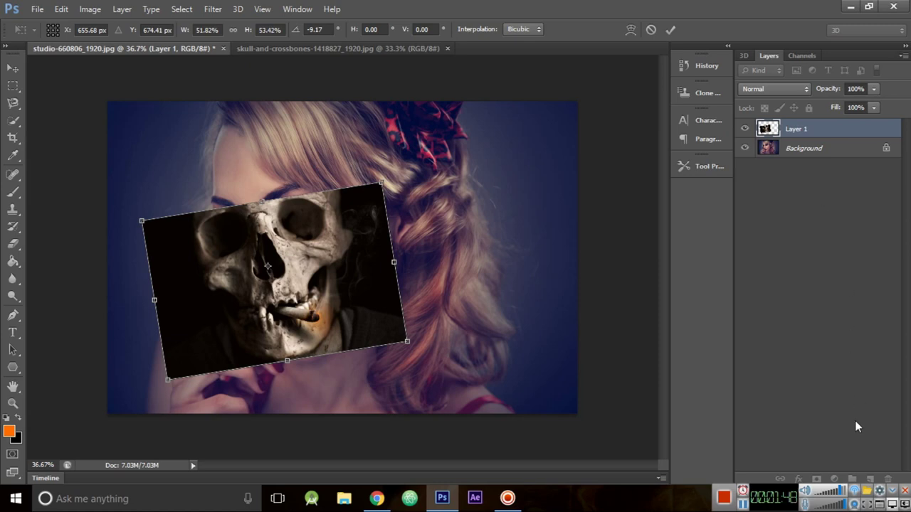
pyautogui.click(893, 491)
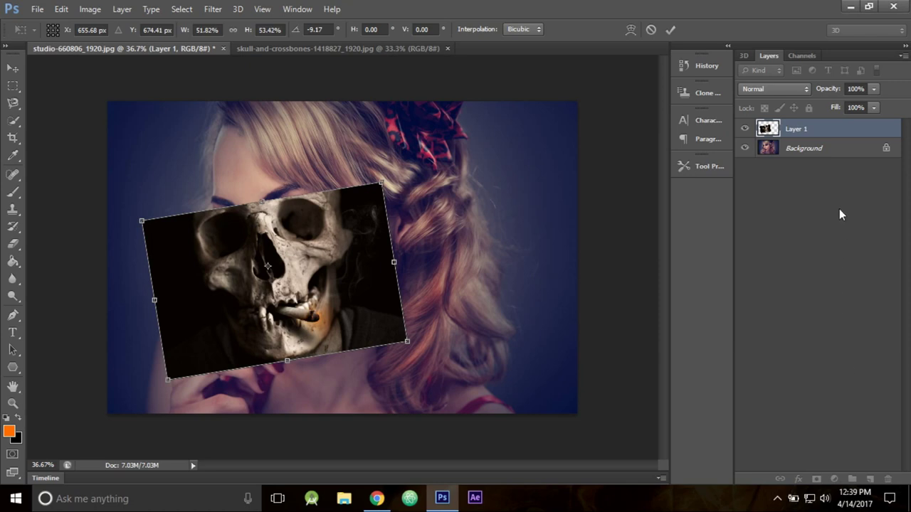
# - Commit the skull transform and give Layer 1 a Hide All mask, with the Brush tool ready
pyautogui.click(670, 29)
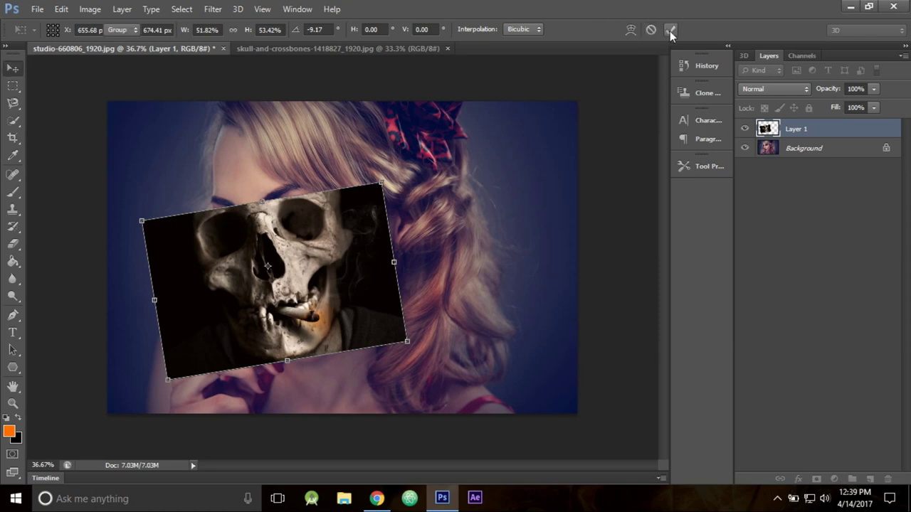
pyautogui.press('6')
pyautogui.press('4')
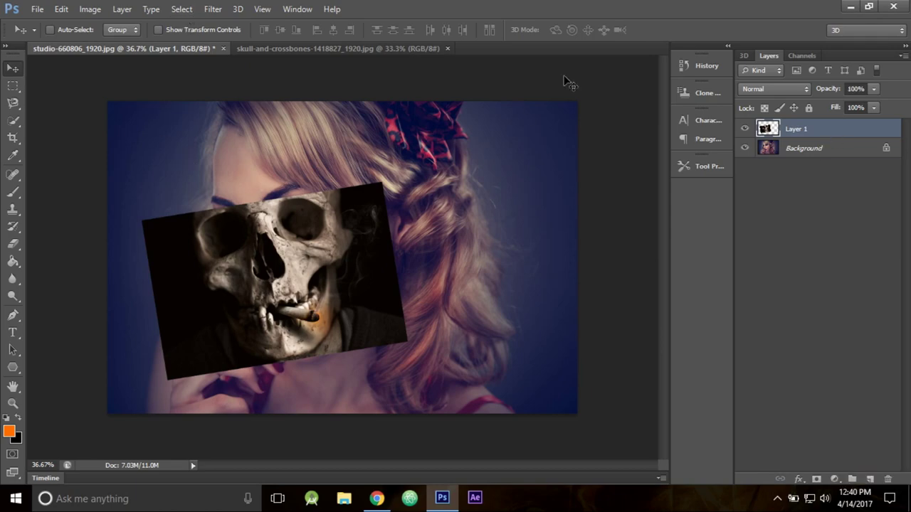
pyautogui.click(122, 8)
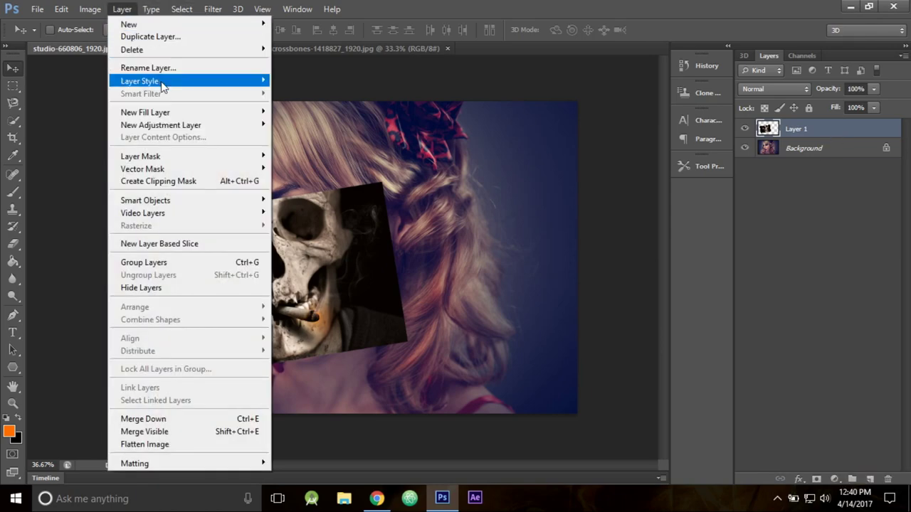
pyautogui.moveTo(141, 156)
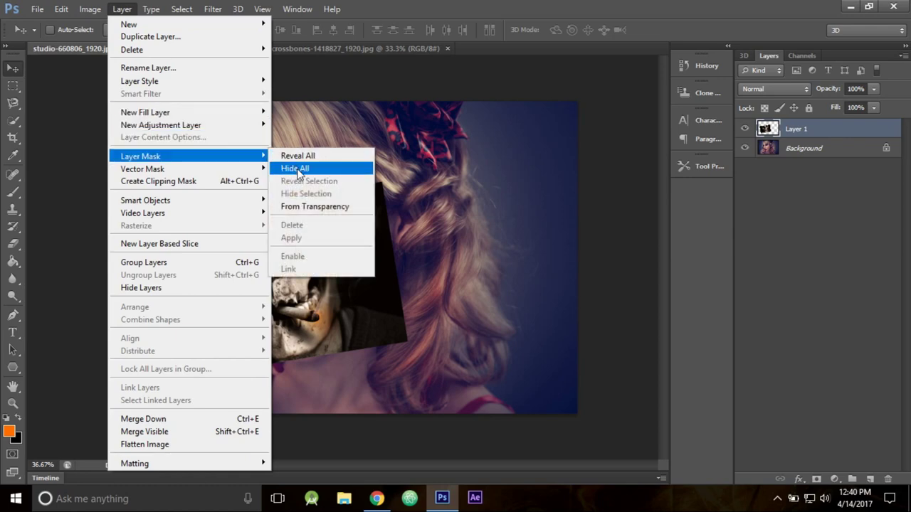
pyautogui.click(298, 171)
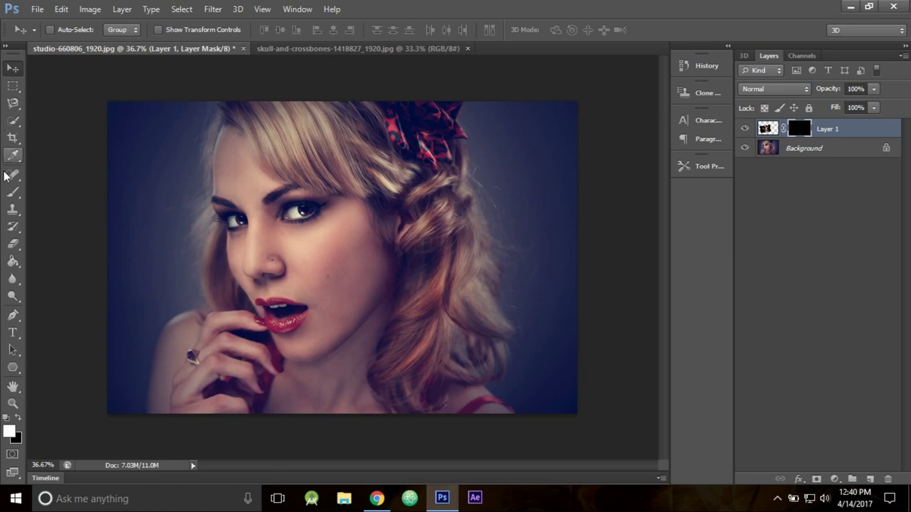
pyautogui.click(13, 193)
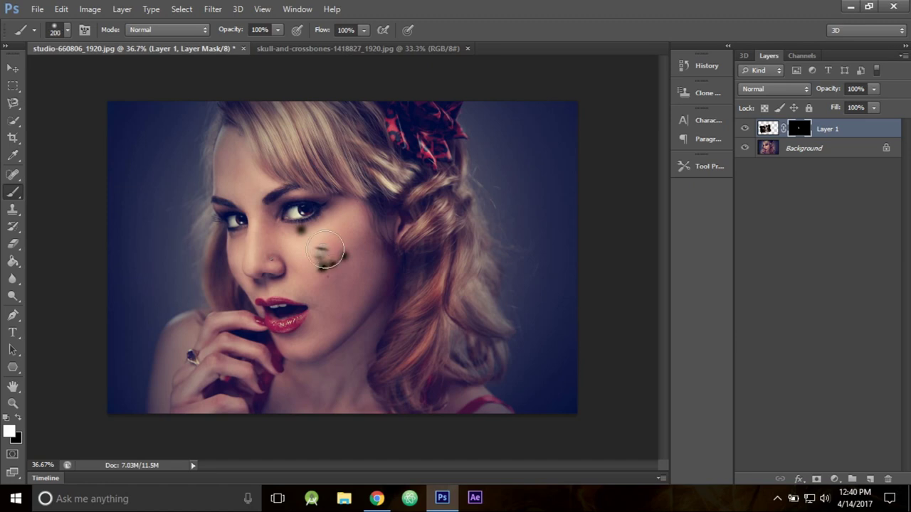
# - Paint white on the mask to reveal skull over cheek, jaw and nose, shrinking the brush to 125
pyautogui.moveTo(326, 250)
pyautogui.mouseDown()
pyautogui.moveTo(325, 295)
pyautogui.moveTo(285, 310)
pyautogui.moveTo(322, 276)
pyautogui.moveTo(330, 252)
pyautogui.moveTo(304, 239)
pyautogui.moveTo(295, 218)
pyautogui.moveTo(313, 210)
pyautogui.moveTo(277, 207)
pyautogui.moveTo(320, 217)
pyautogui.moveTo(341, 264)
pyautogui.moveTo(336, 301)
pyautogui.moveTo(295, 338)
pyautogui.moveTo(342, 321)
pyautogui.moveTo(364, 292)
pyautogui.moveTo(356, 219)
pyautogui.moveTo(377, 255)
pyautogui.moveTo(356, 295)
pyautogui.moveTo(304, 335)
pyautogui.moveTo(265, 307)
pyautogui.moveTo(352, 311)
pyautogui.moveTo(370, 328)
pyautogui.moveTo(305, 240)
pyautogui.moveTo(269, 265)
pyautogui.moveTo(302, 299)
pyautogui.mouseUp()
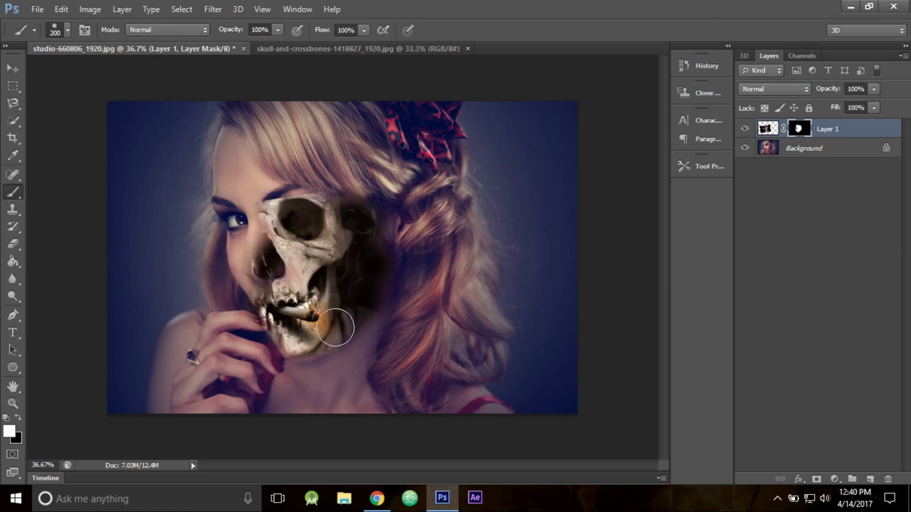
pyautogui.moveTo(335, 328)
pyautogui.mouseDown()
pyautogui.moveTo(346, 319)
pyautogui.moveTo(315, 303)
pyautogui.moveTo(321, 253)
pyautogui.moveTo(246, 237)
pyautogui.mouseUp()
pyautogui.press('[')
pyautogui.press('[')
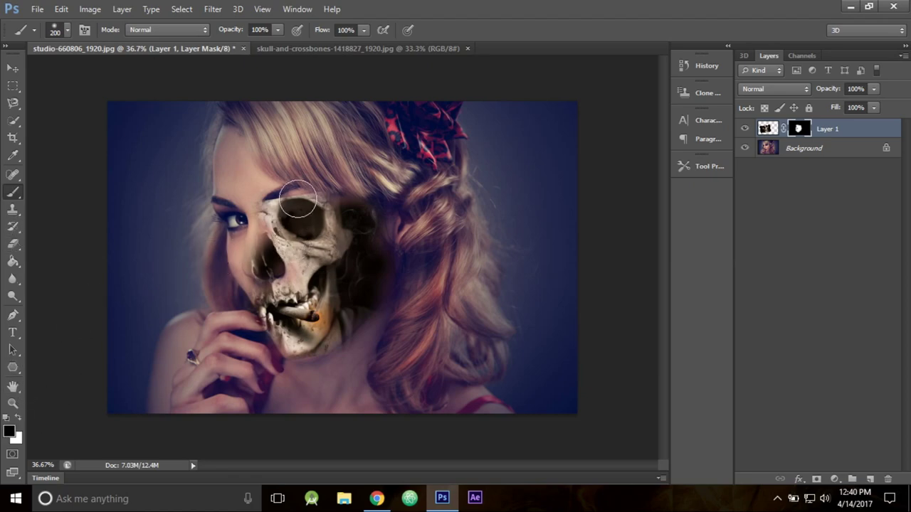
pyautogui.press('[')
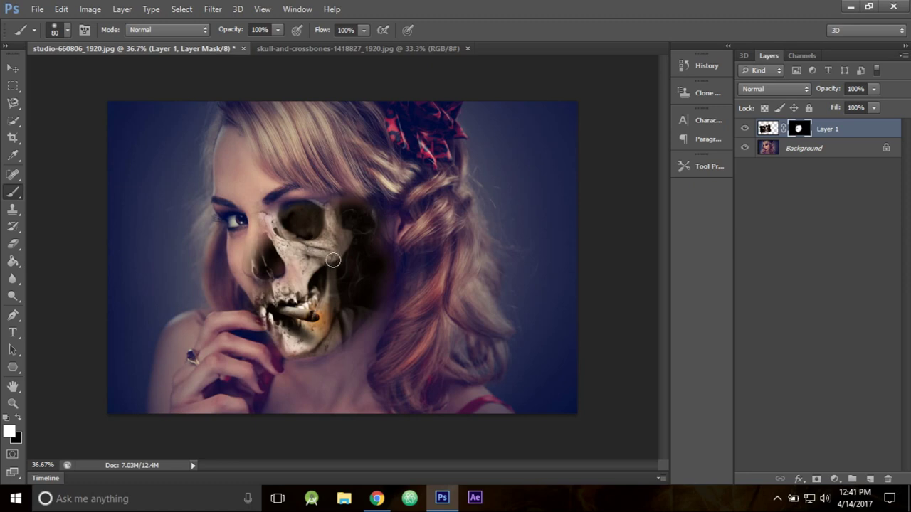
pyautogui.moveTo(274, 250)
pyautogui.mouseDown()
pyautogui.moveTo(249, 265)
pyautogui.moveTo(260, 287)
pyautogui.moveTo(261, 231)
pyautogui.mouseUp()
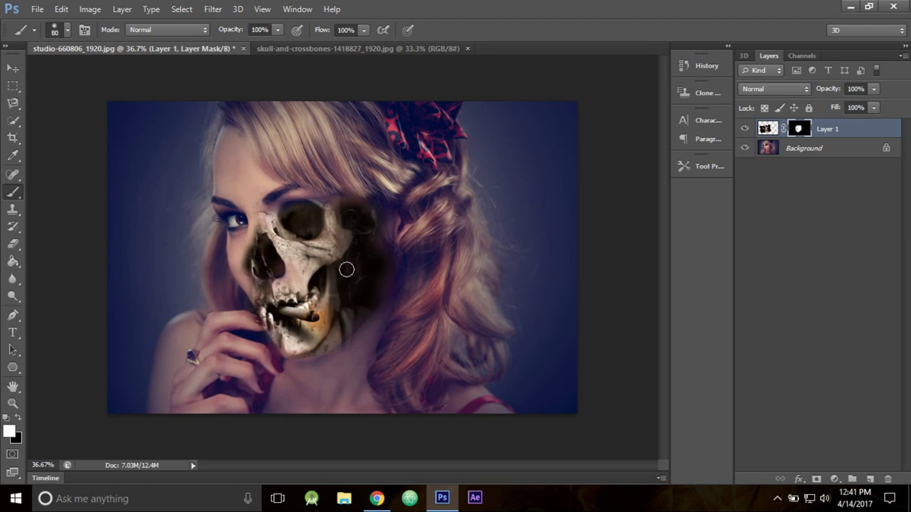
# - Alternate black and white to hide part of the skull shadow and reveal shading toward the eye
pyautogui.press('x')
pyautogui.moveTo(351, 272)
pyautogui.mouseDown()
pyautogui.moveTo(366, 301)
pyautogui.moveTo(325, 350)
pyautogui.mouseUp()
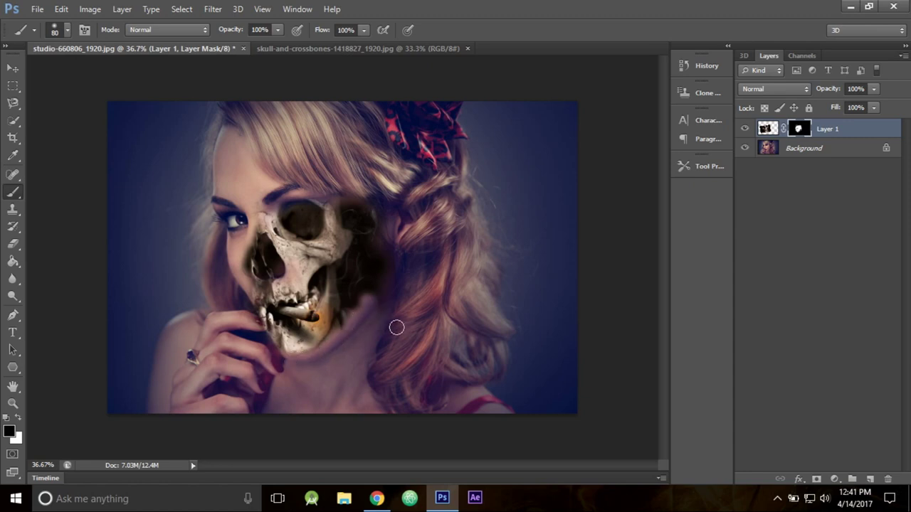
pyautogui.press('x')
pyautogui.moveTo(250, 265); pyautogui.dragTo(262, 235)
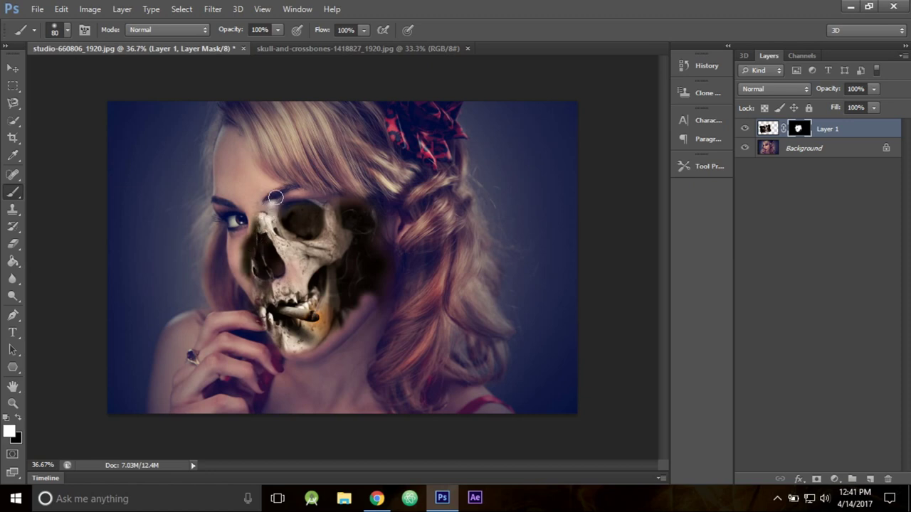
pyautogui.press('x')
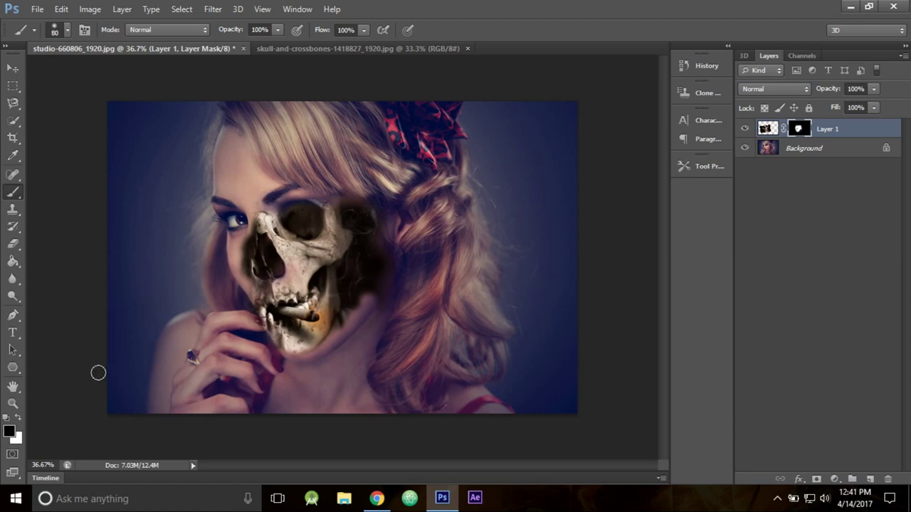
# - Choose the Dry Brush Tip Light Flow preset at 63 px
pyautogui.click(66, 32)
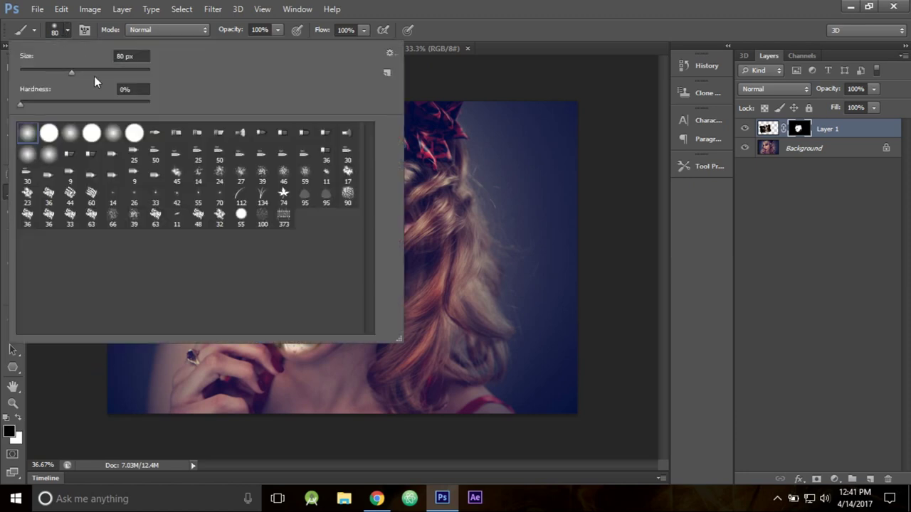
pyautogui.click(93, 218)
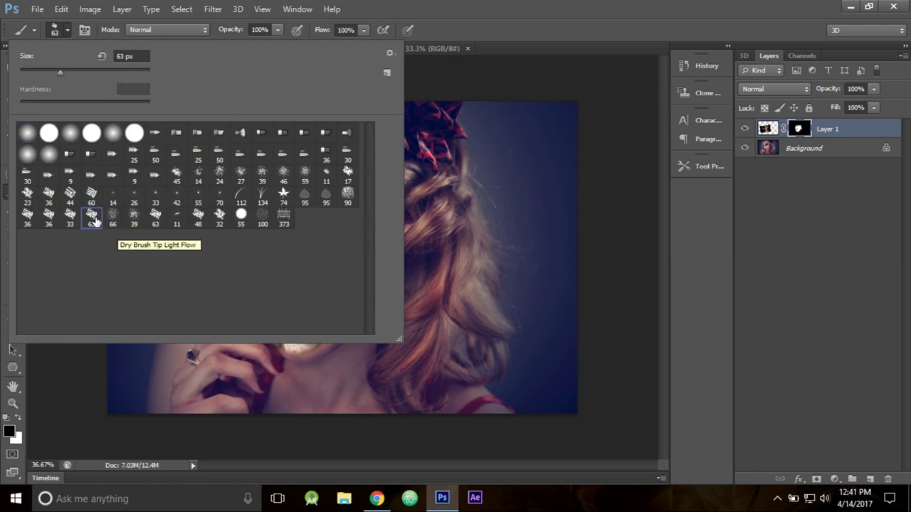
pyautogui.press('Return')
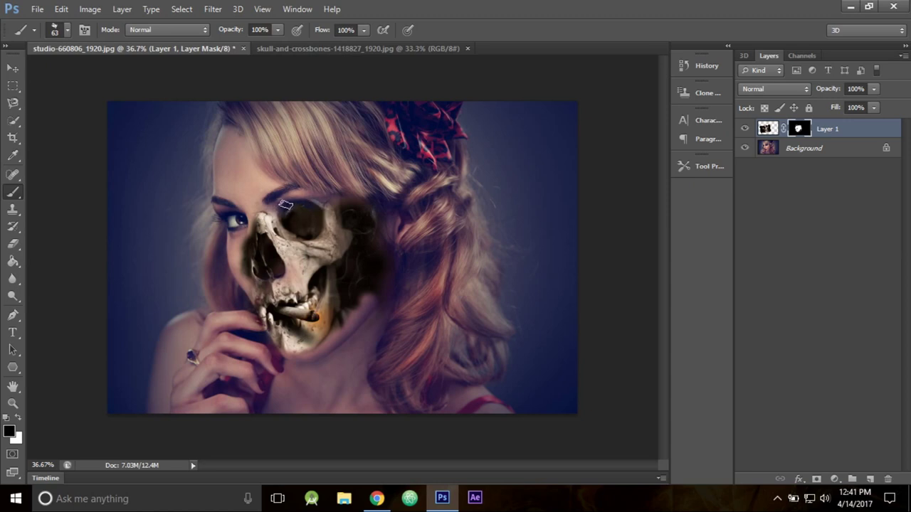
# - Paint black with the dry brush along the skull's nose, eye, lip and jaw edges so skin shows
pyautogui.press('x')
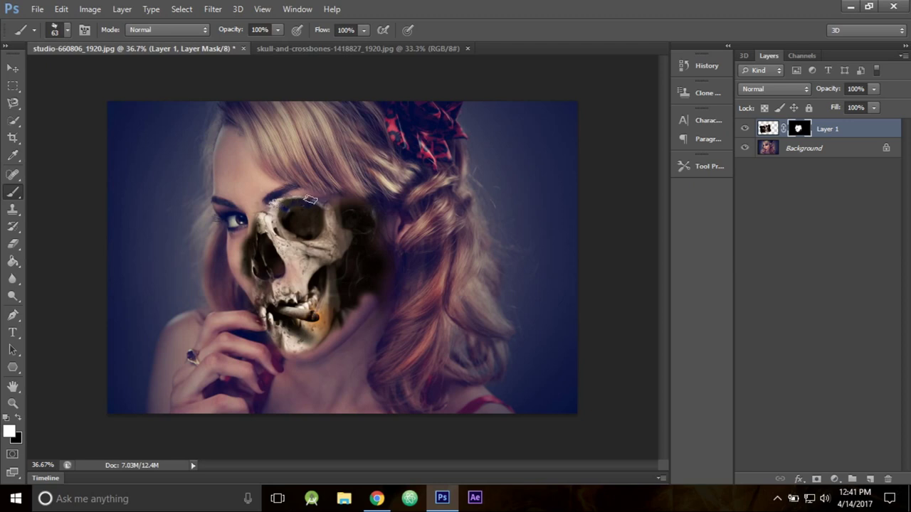
pyautogui.press('x')
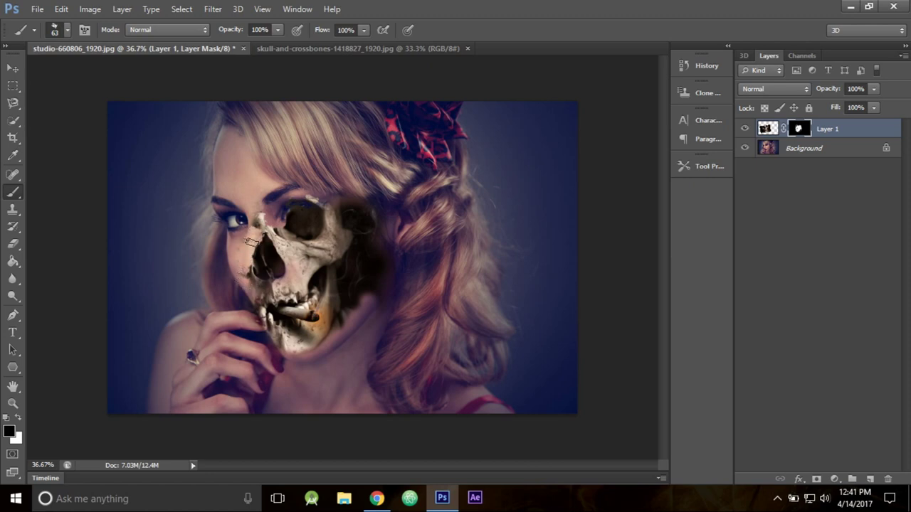
pyautogui.moveTo(255, 280); pyautogui.dragTo(255, 248)
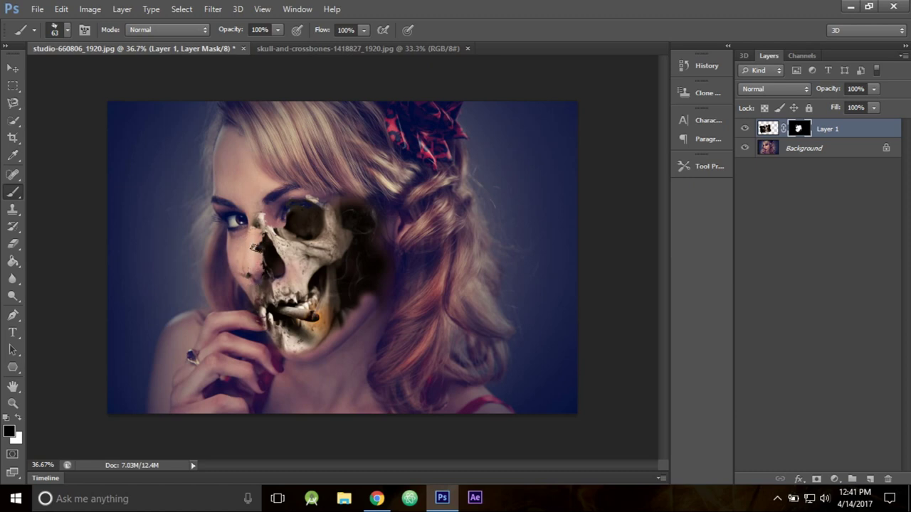
pyautogui.moveTo(262, 215)
pyautogui.mouseDown()
pyautogui.moveTo(254, 228)
pyautogui.moveTo(264, 214)
pyautogui.mouseUp()
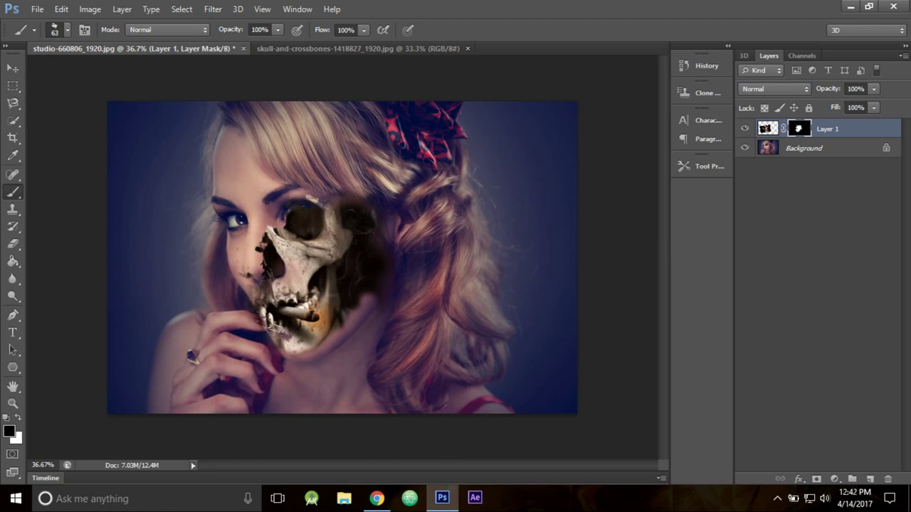
pyautogui.moveTo(270, 320)
pyautogui.mouseDown()
pyautogui.moveTo(264, 312)
pyautogui.moveTo(270, 333)
pyautogui.moveTo(270, 305)
pyautogui.mouseUp()
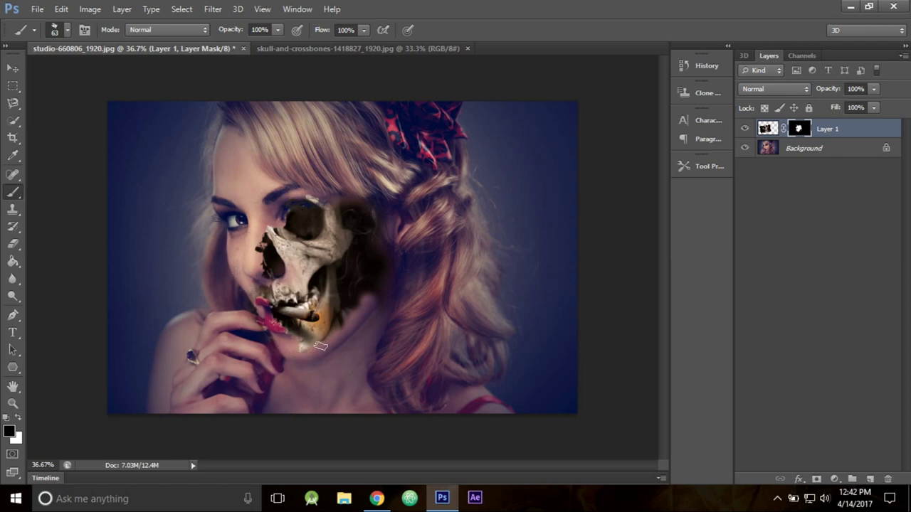
pyautogui.moveTo(306, 351)
pyautogui.mouseDown()
pyautogui.moveTo(356, 296)
pyautogui.moveTo(326, 329)
pyautogui.mouseUp()
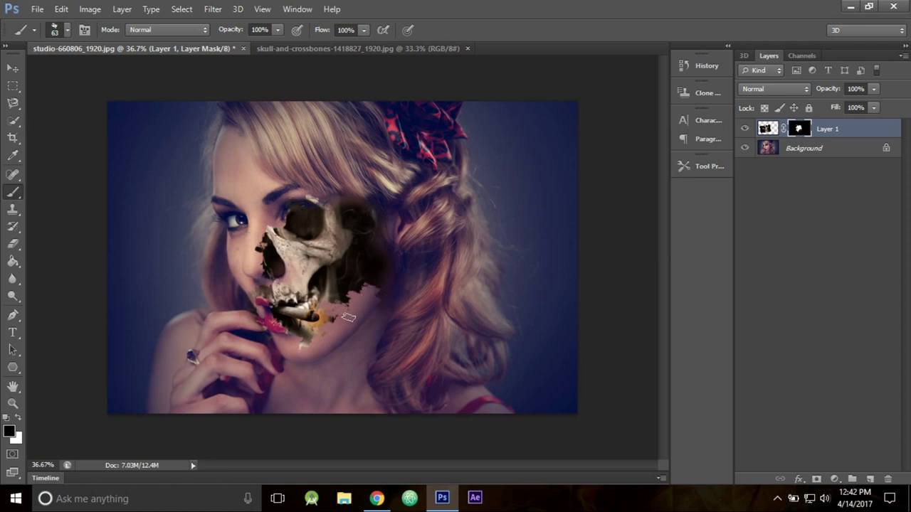
pyautogui.press('x')
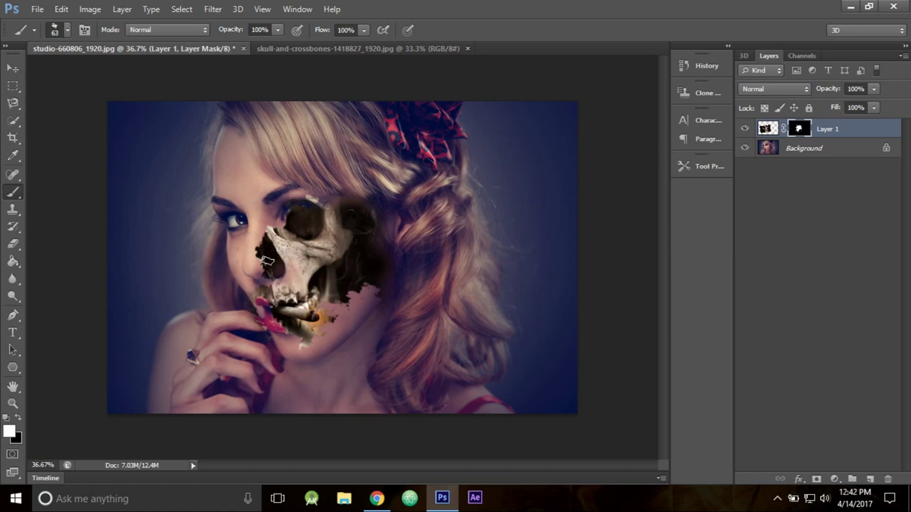
# - Reveal more dry-brushed skull around the nose, cheek and across its top toward the hair
pyautogui.moveTo(264, 260)
pyautogui.mouseDown()
pyautogui.moveTo(264, 269)
pyautogui.moveTo(260, 254)
pyautogui.moveTo(257, 271)
pyautogui.mouseUp()
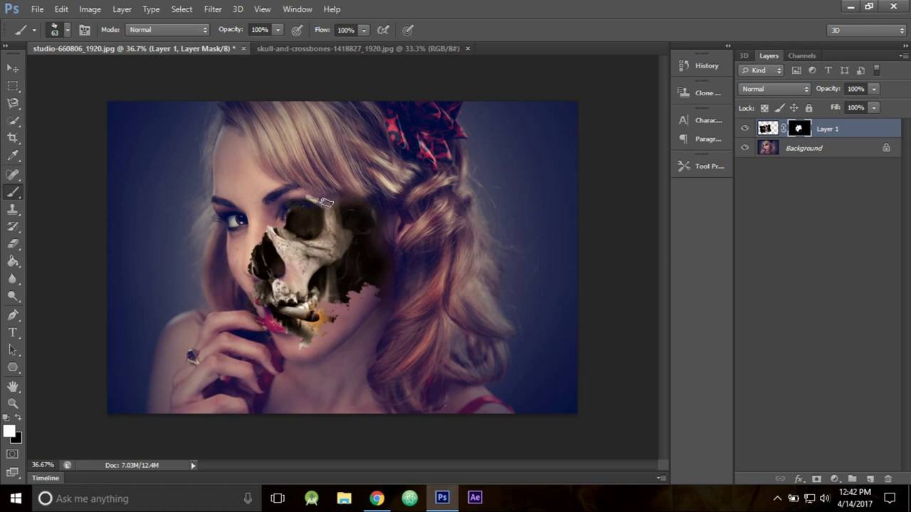
pyautogui.moveTo(333, 201)
pyautogui.mouseDown()
pyautogui.moveTo(359, 190)
pyautogui.moveTo(360, 296)
pyautogui.moveTo(382, 273)
pyautogui.moveTo(354, 187)
pyautogui.mouseUp()
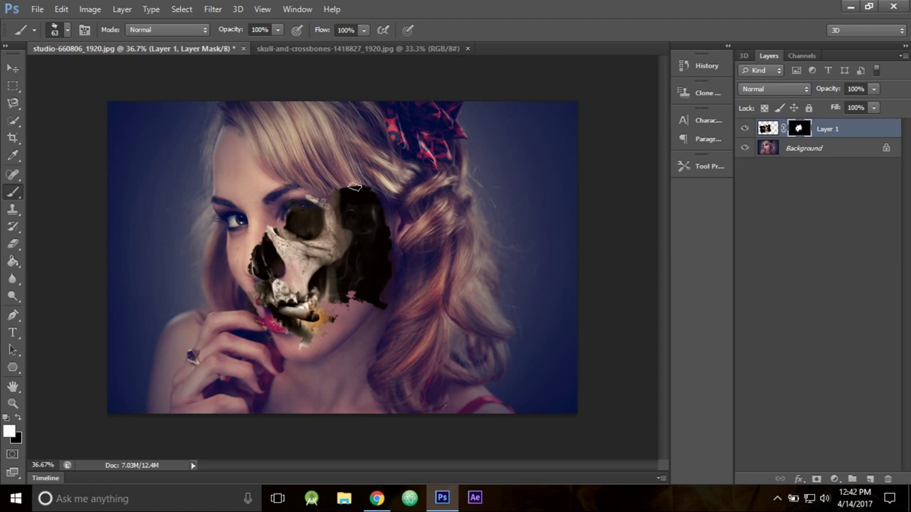
pyautogui.moveTo(348, 186); pyautogui.dragTo(383, 231)
# - Trim the skull's ragged upper edge in black, then reveal more skull at its lower right
pyautogui.press('x')
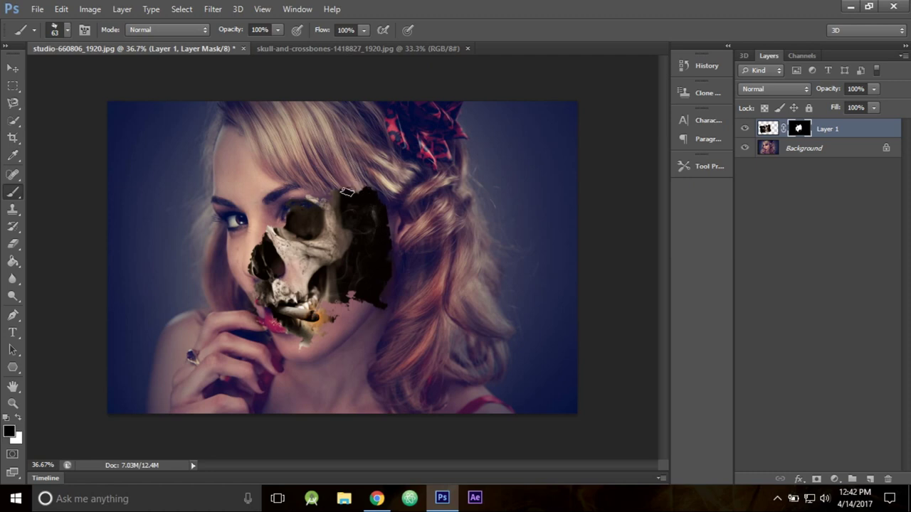
pyautogui.moveTo(356, 186); pyautogui.dragTo(370, 193)
pyautogui.press('x')
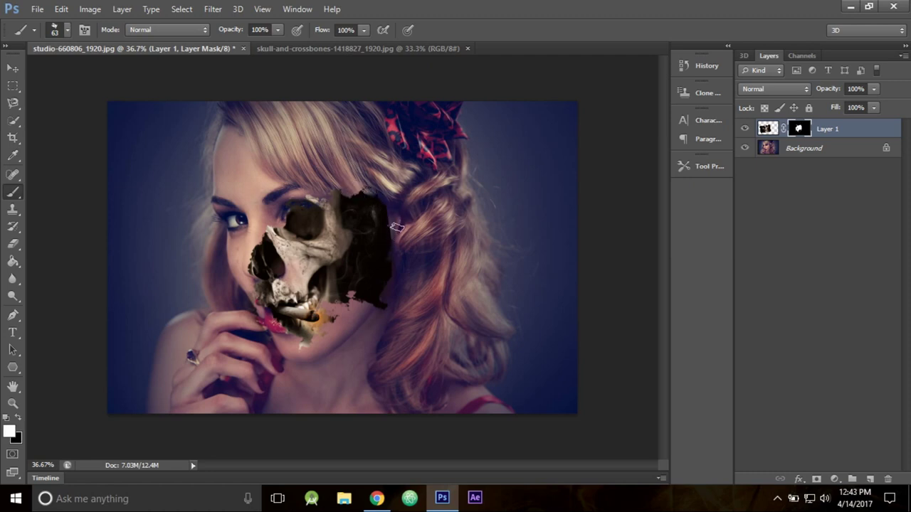
pyautogui.press('x')
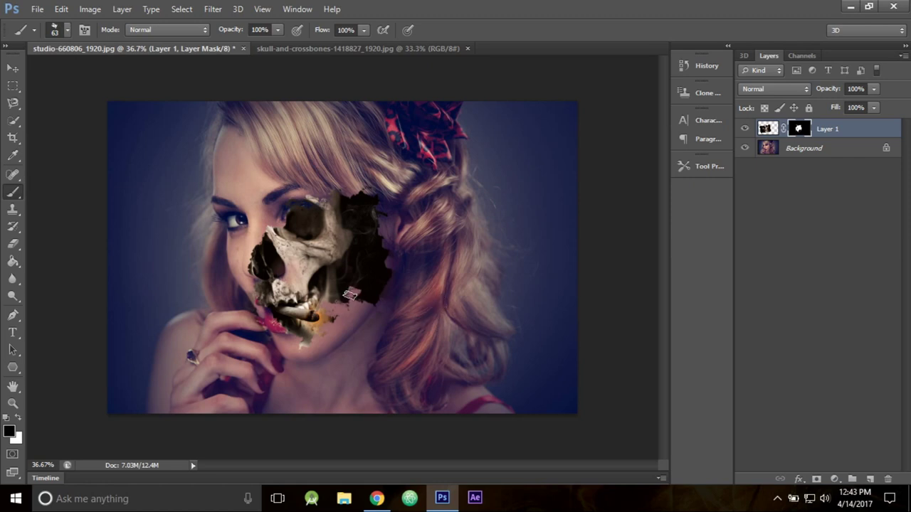
pyautogui.press('x')
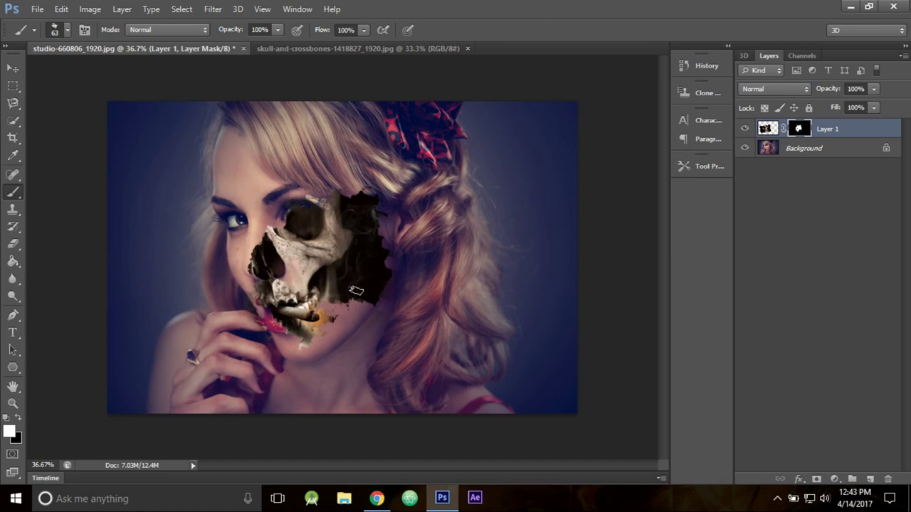
pyautogui.moveTo(349, 292)
pyautogui.mouseDown()
pyautogui.moveTo(323, 313)
pyautogui.moveTo(345, 294)
pyautogui.moveTo(337, 320)
pyautogui.moveTo(353, 297)
pyautogui.moveTo(354, 318)
pyautogui.moveTo(366, 306)
pyautogui.moveTo(329, 323)
pyautogui.moveTo(320, 344)
pyautogui.moveTo(359, 328)
pyautogui.mouseUp()
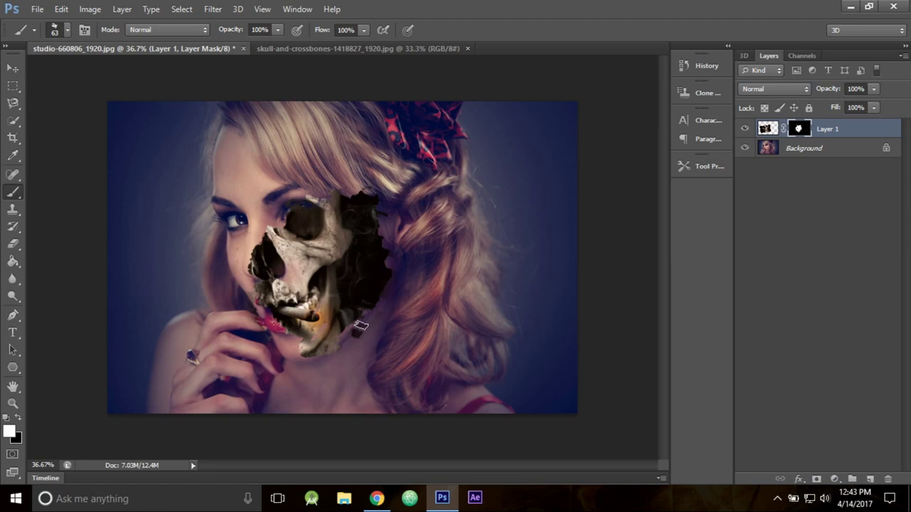
# - Extend the skull right of the chin, then paint black to trim it from the hair and uncover her eye
pyautogui.moveTo(323, 354)
pyautogui.mouseDown()
pyautogui.moveTo(360, 317)
pyautogui.moveTo(327, 355)
pyautogui.mouseUp()
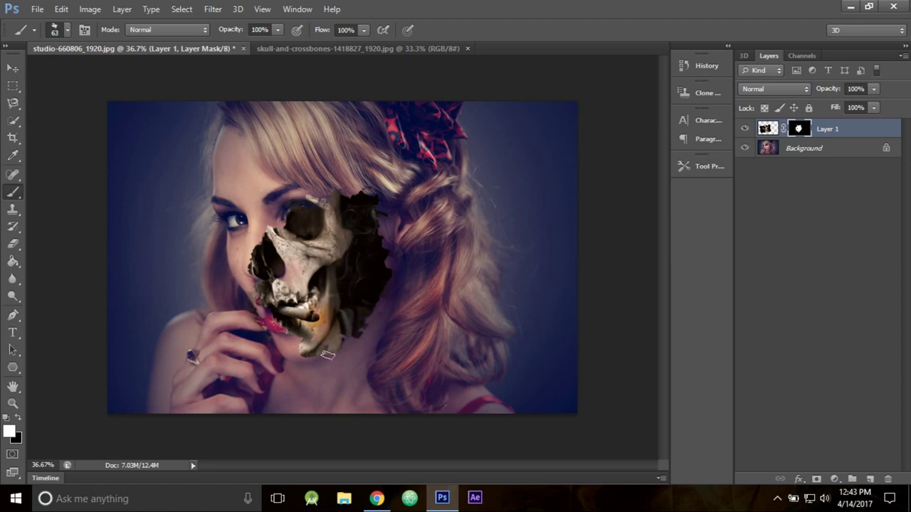
pyautogui.press('x')
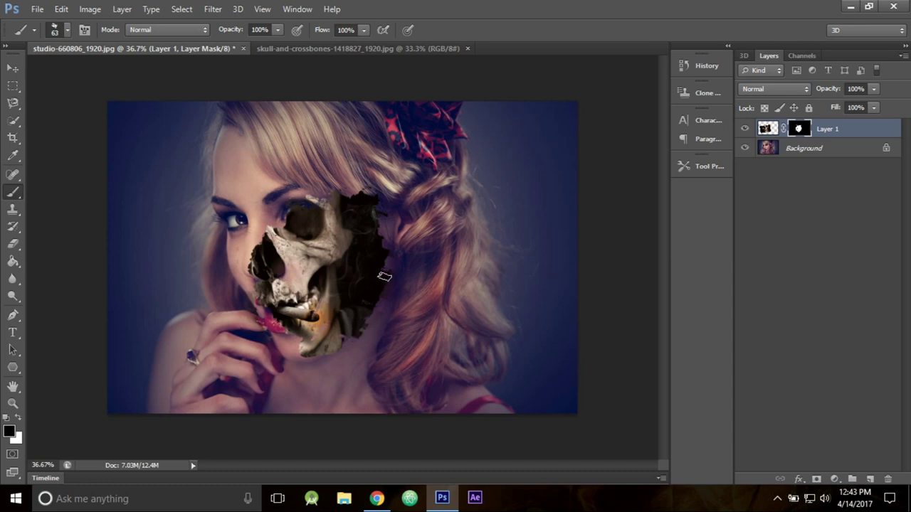
pyautogui.moveTo(385, 276); pyautogui.dragTo(391, 262)
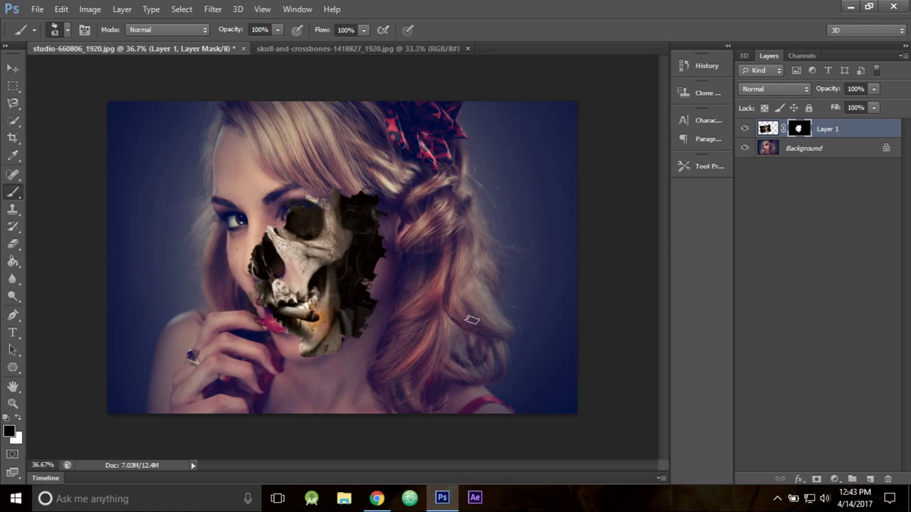
pyautogui.moveTo(304, 206); pyautogui.dragTo(296, 214)
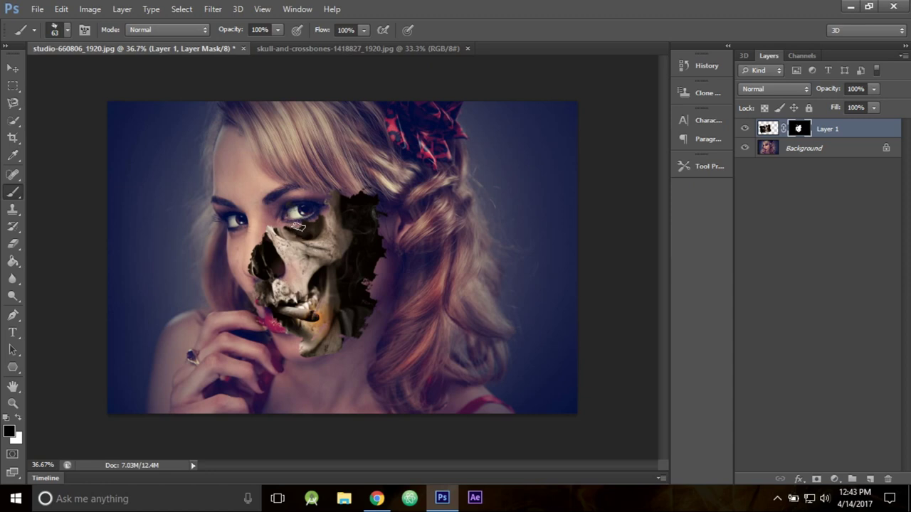
pyautogui.press('x')
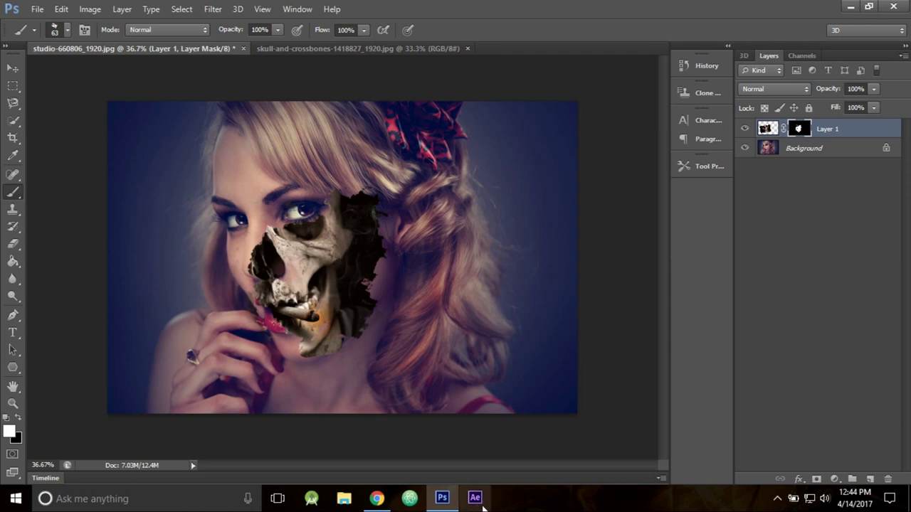
pyautogui.click(777, 498)
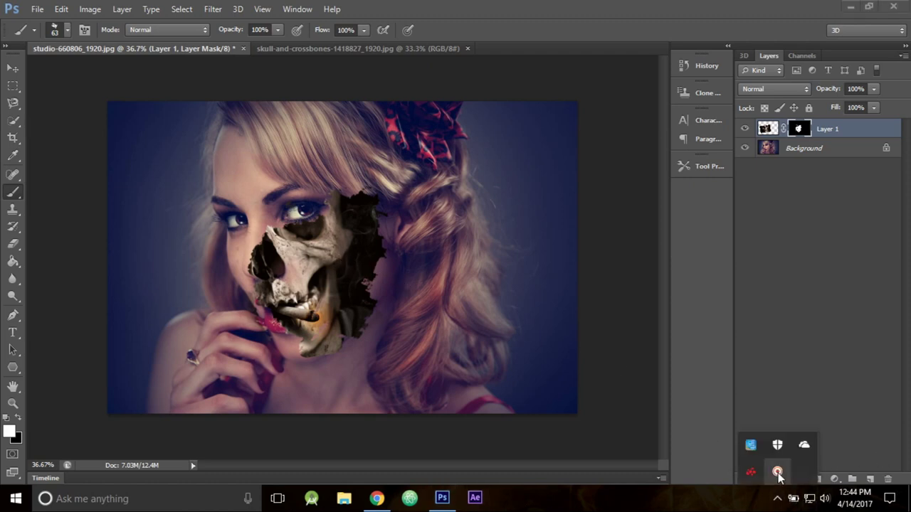